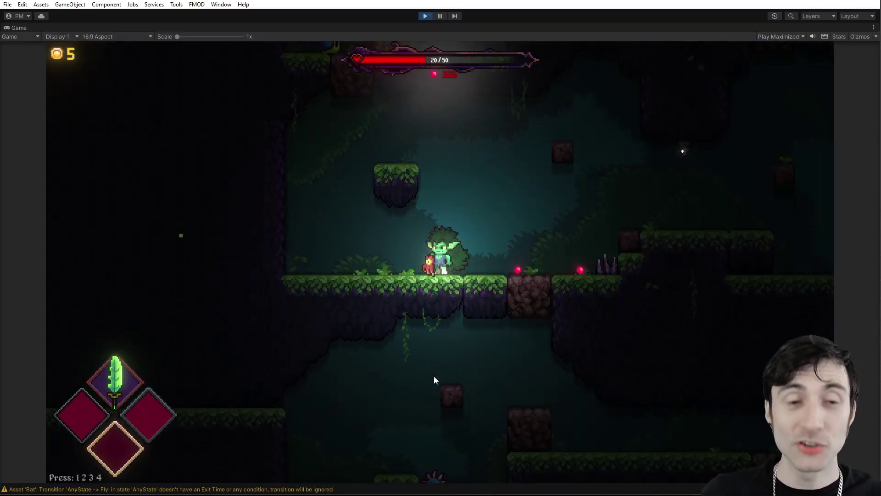
# Open the Blood Root skill tree during Play mode with the Tab hotkey.
pyautogui.press('Tab')
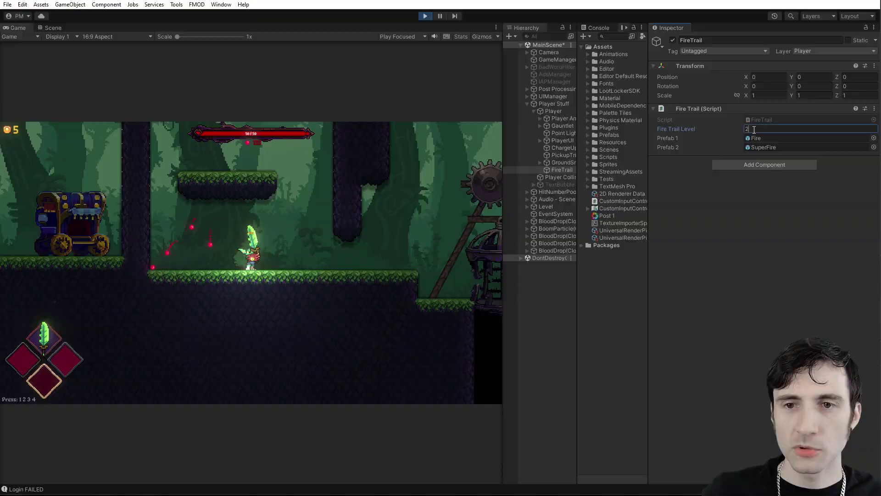
pyautogui.write('1')
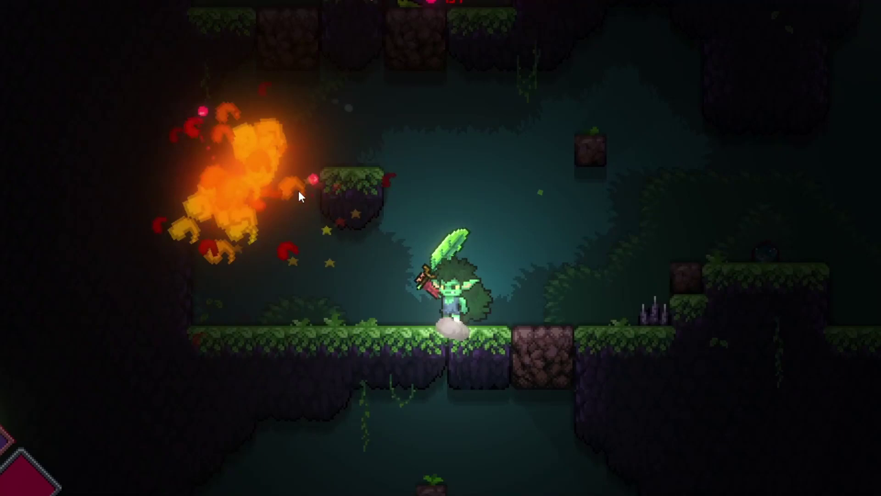
# Run, jump and attack the snail across the ledges to test level-2 fire explosions.
pyautogui.press('a')
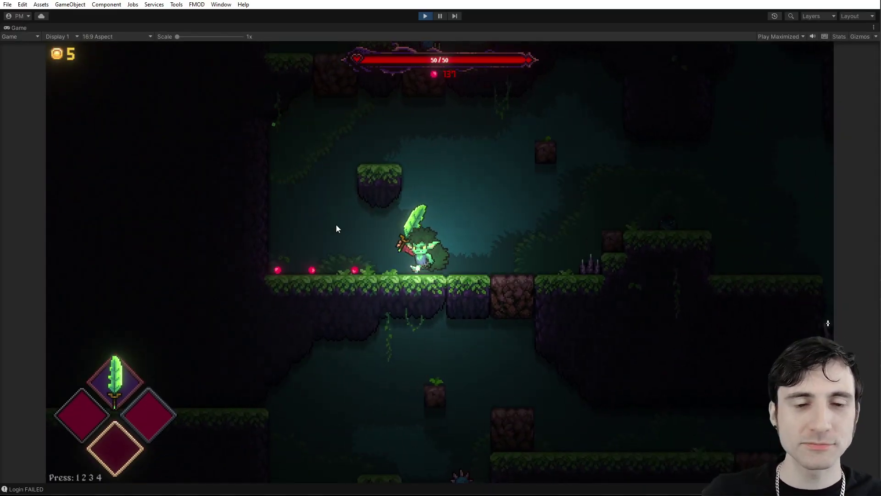
pyautogui.click(355, 261)
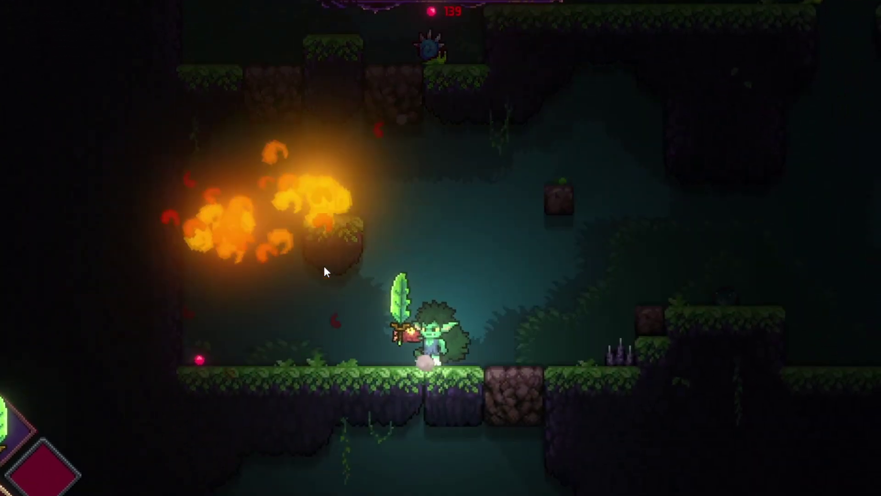
pyautogui.press('d')
pyautogui.press('space')
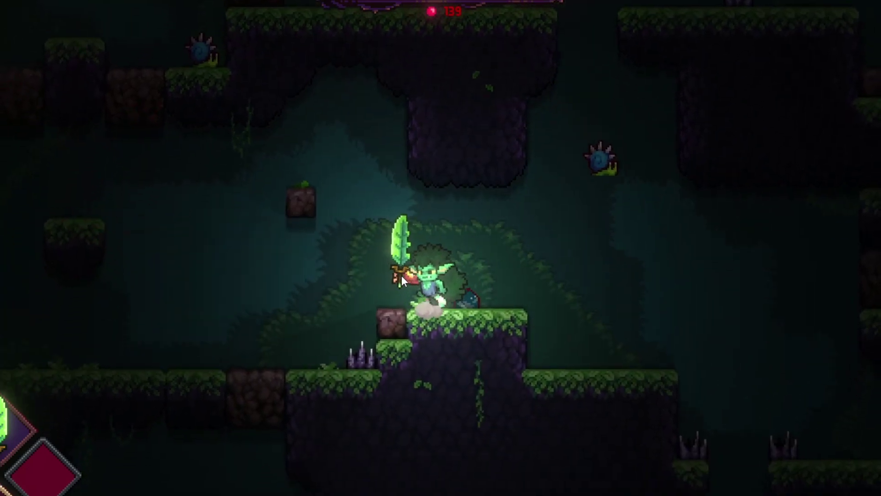
pyautogui.click(402, 275)
pyautogui.press('a')
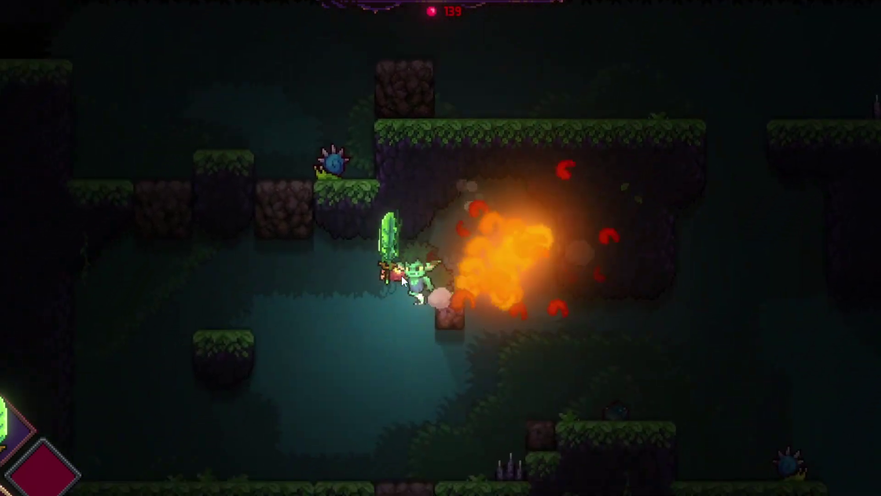
pyautogui.press('d')
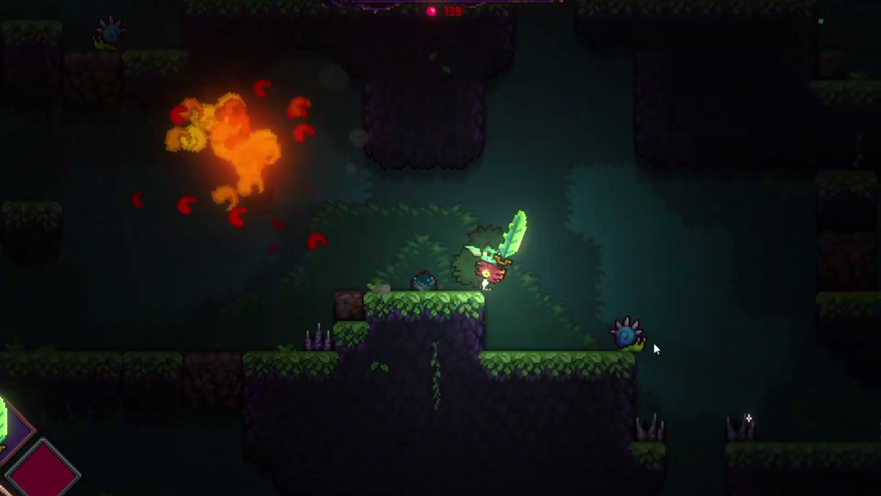
pyautogui.click(653, 341)
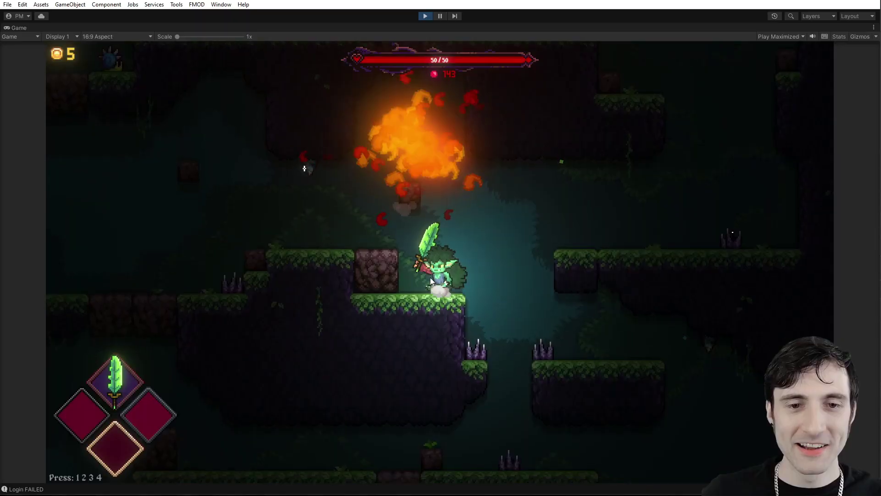
# Pause the game, change Fire Trail Level to 1, and resume play maximized.
pyautogui.click(440, 16)
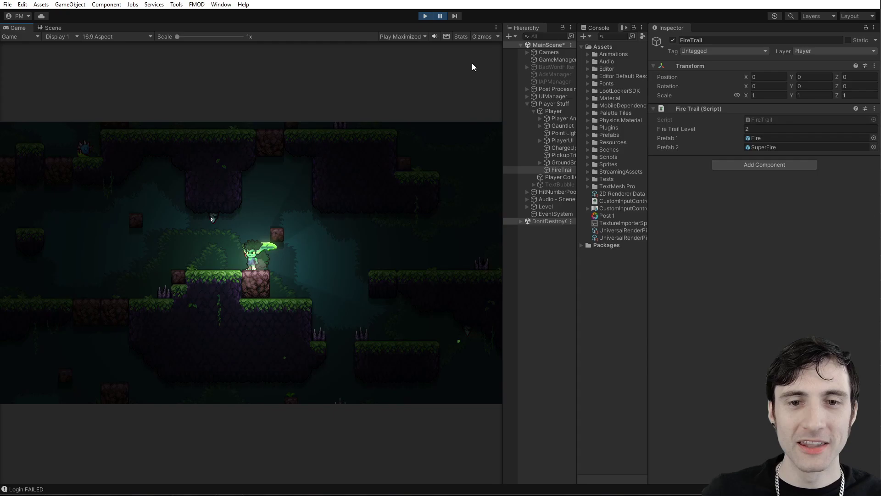
pyautogui.press('BackSpace')
pyautogui.write('1')
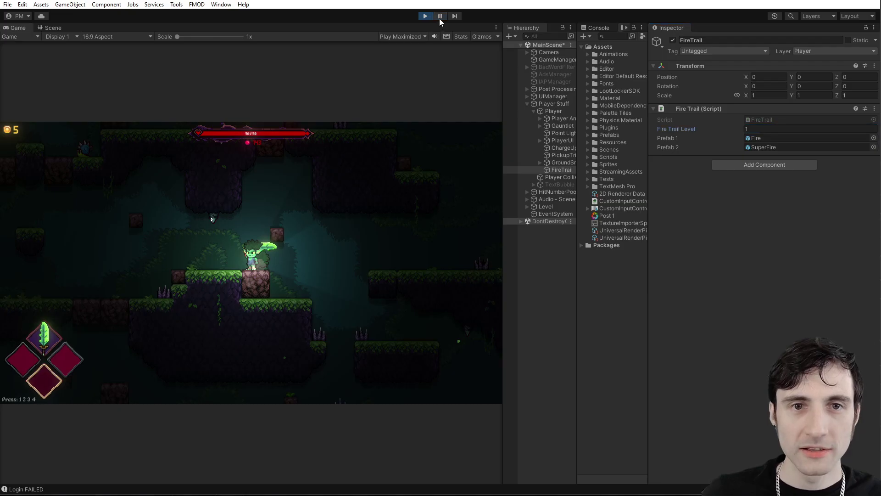
pyautogui.click(440, 17)
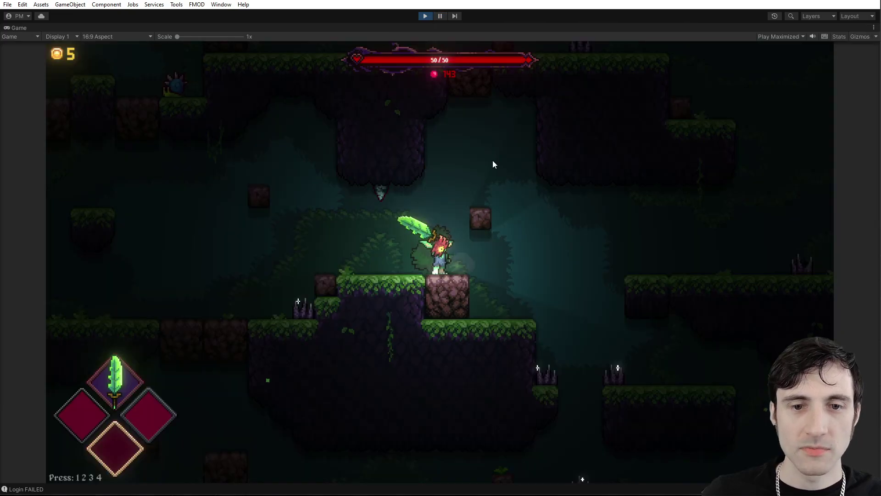
# Swing the sword in several directions to test the level-1 fire trail.
pyautogui.click(507, 253)
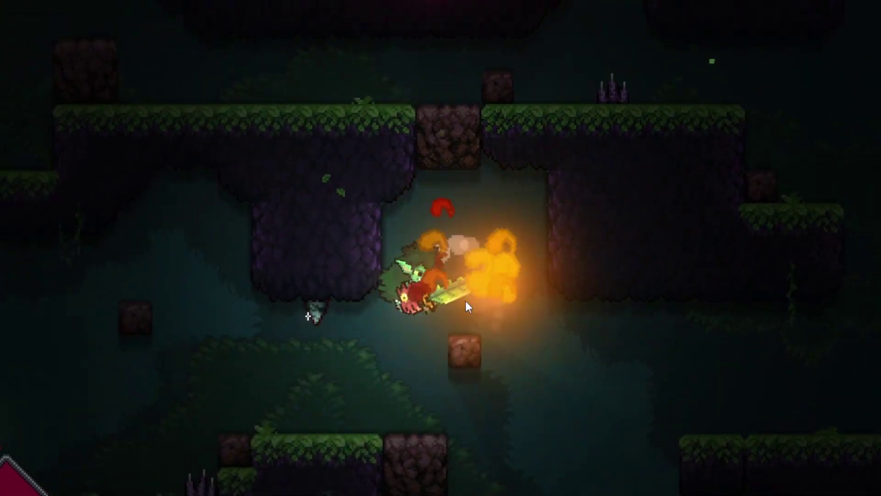
pyautogui.click(466, 300)
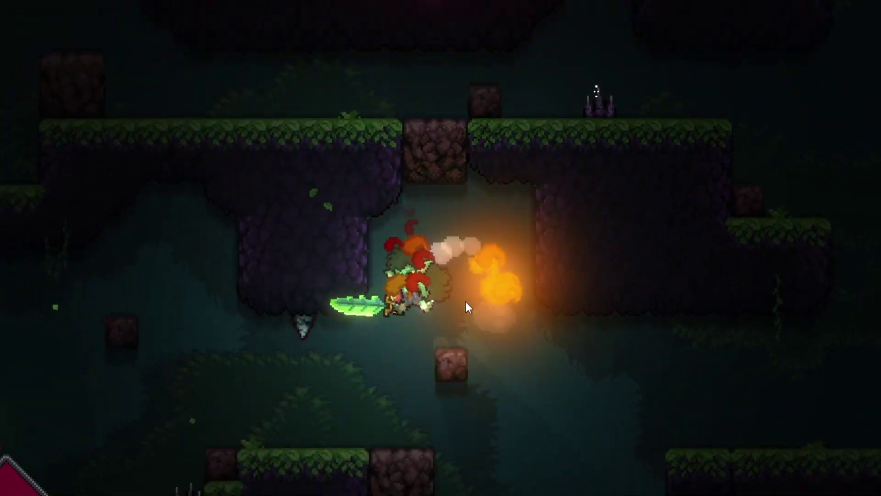
pyautogui.click(498, 305)
pyautogui.click(498, 304)
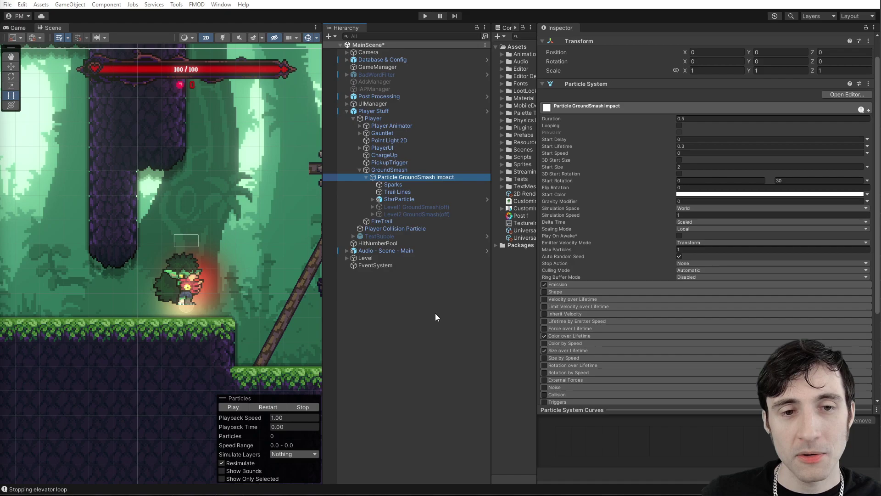
# Toggle Particle GroundSmash Impact off and on, then replay its impact preview.
pyautogui.click(397, 183)
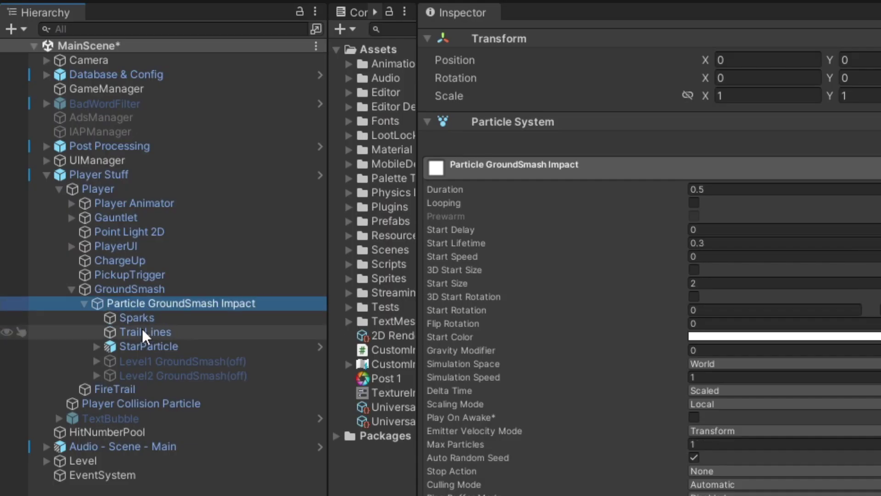
pyautogui.press('Left')
pyautogui.scroll(2, 476, 74)
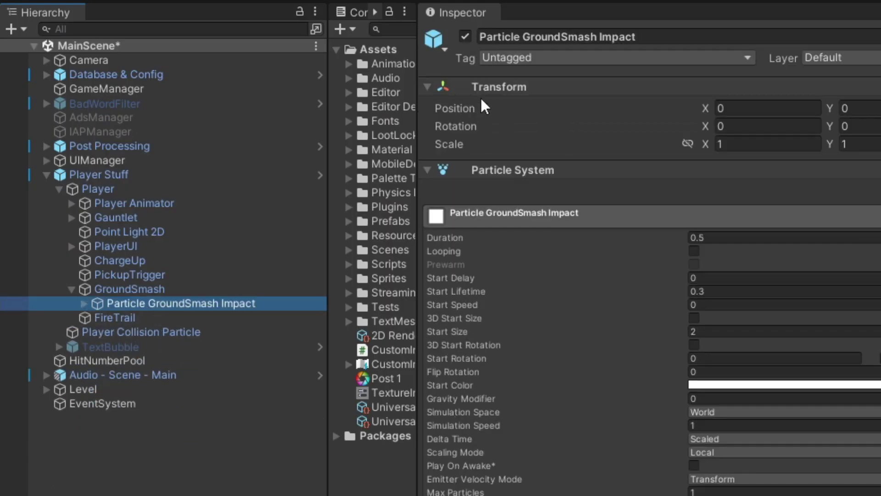
pyautogui.click(465, 37)
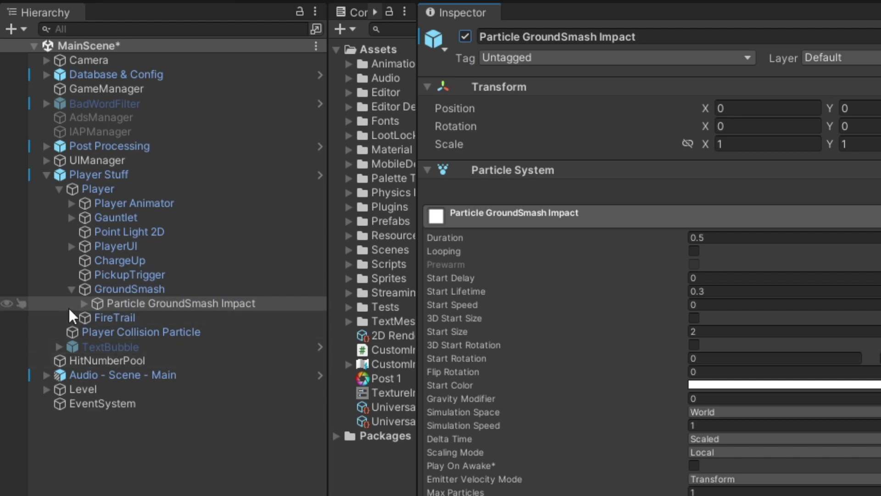
pyautogui.click(83, 304)
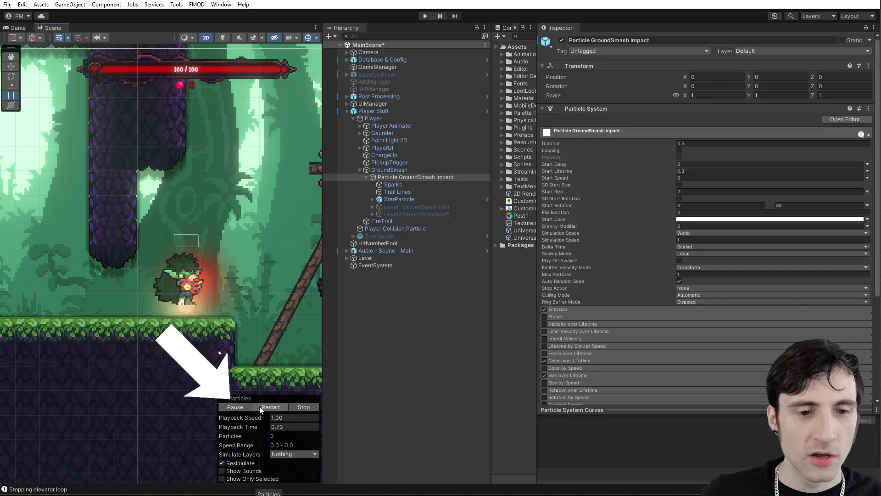
pyautogui.click(266, 407)
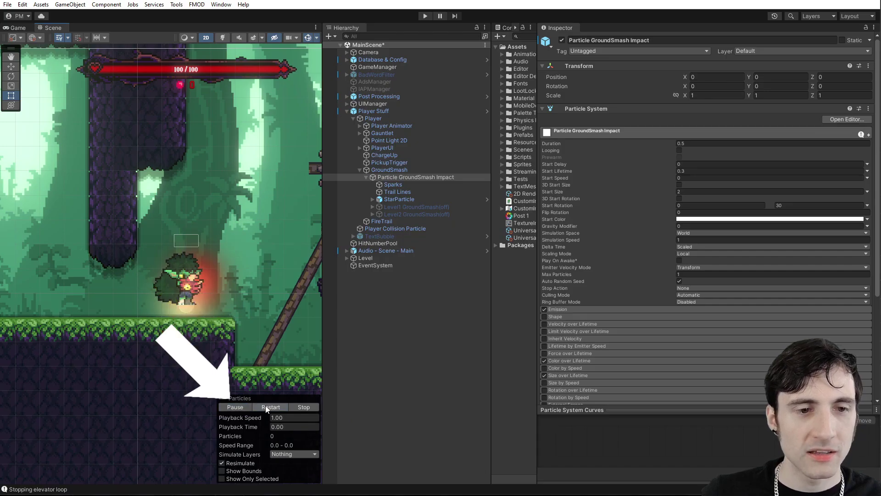
pyautogui.scroll(2, 201, 307)
pyautogui.scroll(2, 201, 307)
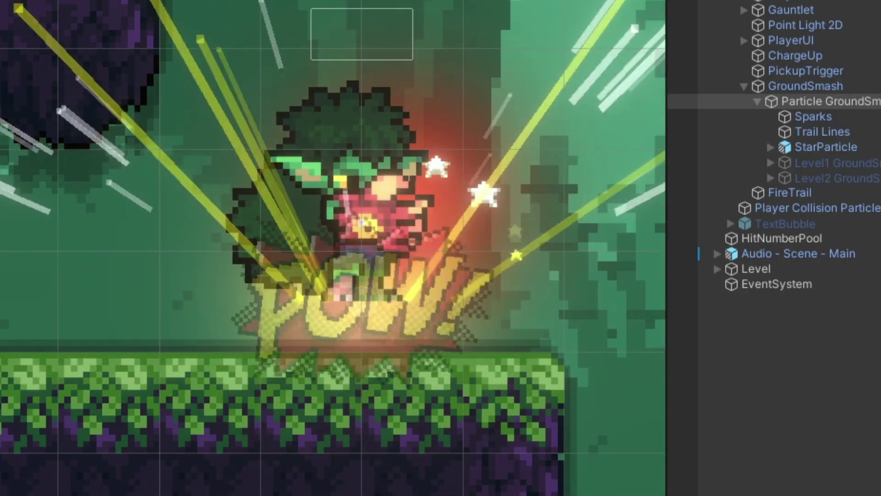
pyautogui.scroll(-2, 394, 428)
pyautogui.scroll(-2, 393, 427)
pyautogui.scroll(-1, 392, 427)
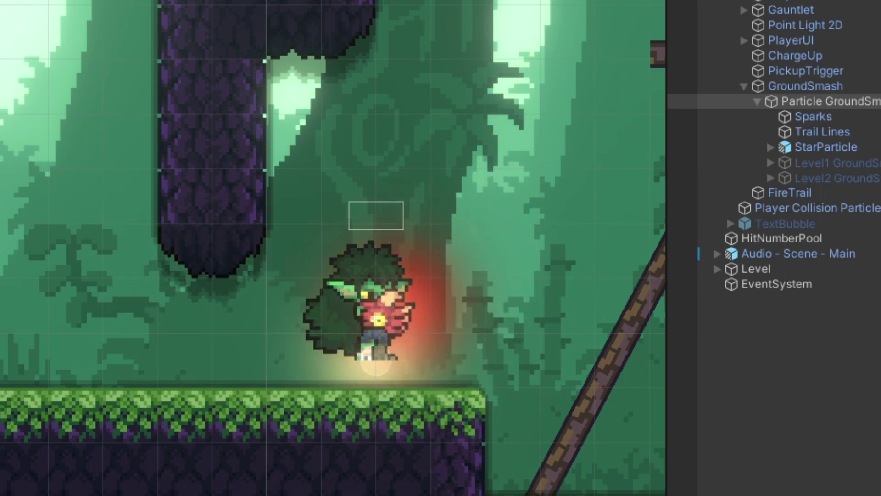
# Expand StarParticle to show its Glow child and replay the POW impact preview.
pyautogui.click(770, 147)
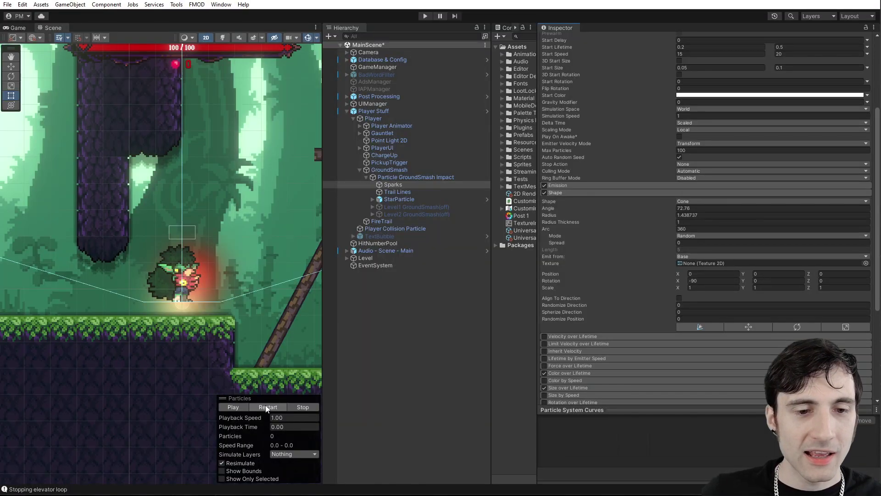
pyautogui.click(271, 405)
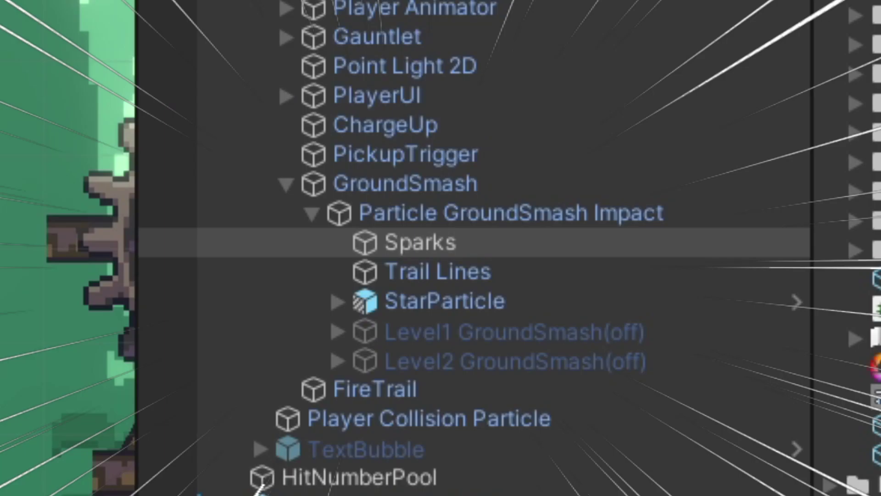
pyautogui.click(267, 408)
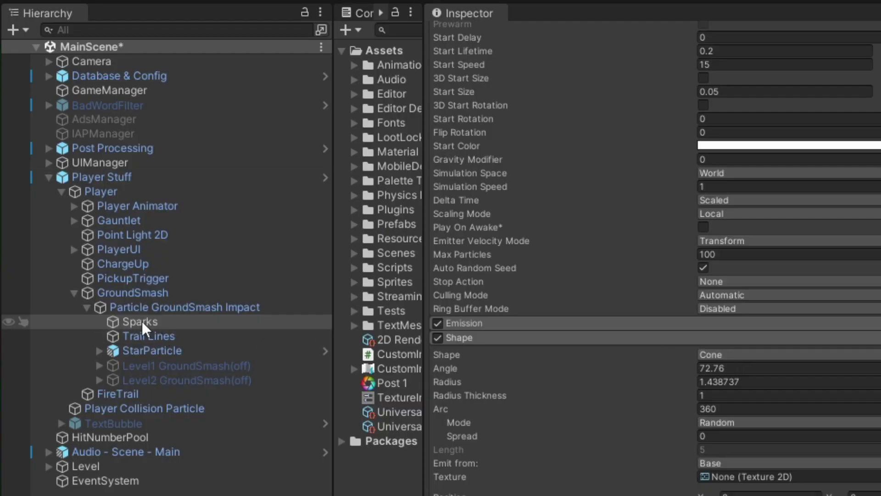
# Duplicate Sparks and move the Sparks (1) copy to the scene's top level.
pyautogui.click(128, 322)
pyautogui.hotkey('ctrl', 'd')
pyautogui.moveTo(147, 394)
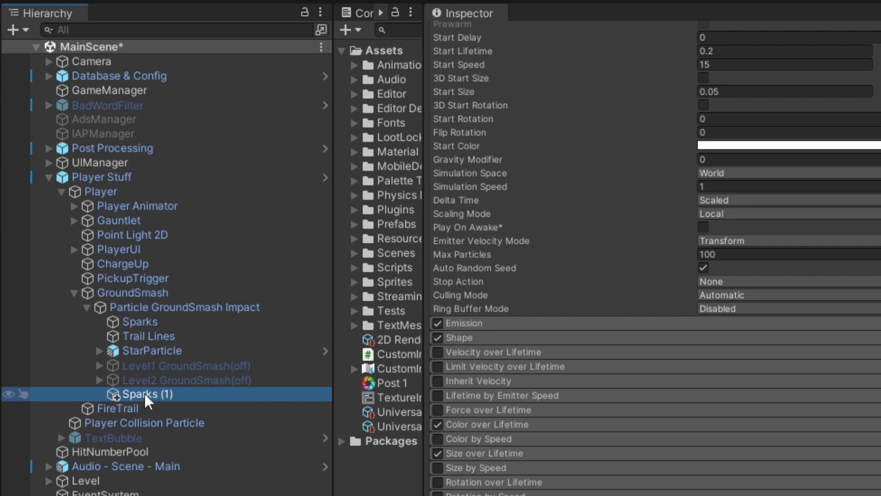
pyautogui.moveTo(148, 394); pyautogui.dragTo(102, 177)
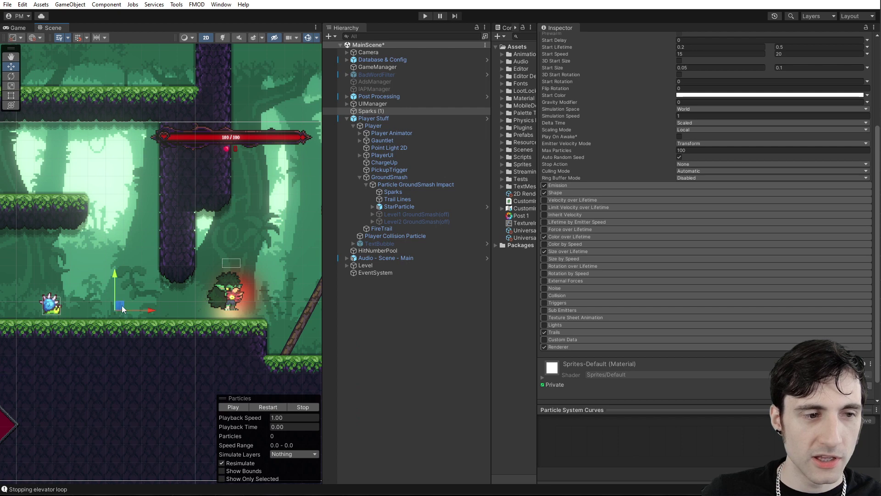
pyautogui.scroll(2, 204, 331)
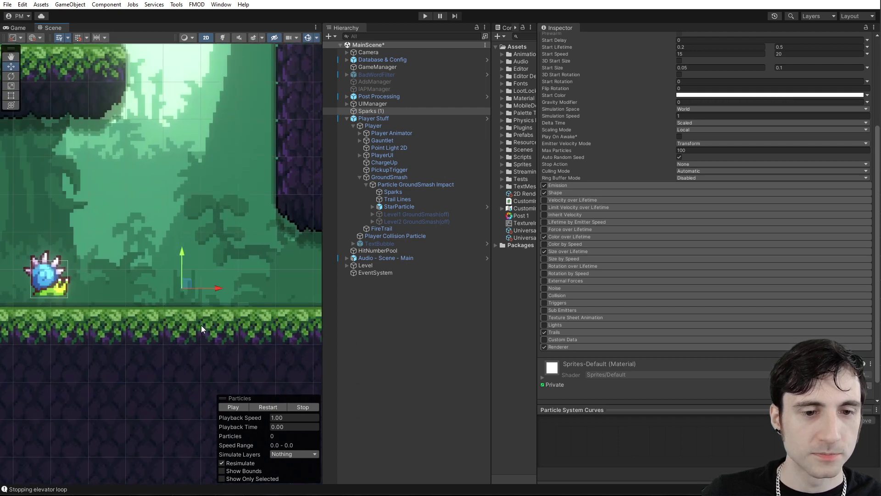
# Preview the Sparks (1) burst and expand its Shape module settings.
pyautogui.click(265, 408)
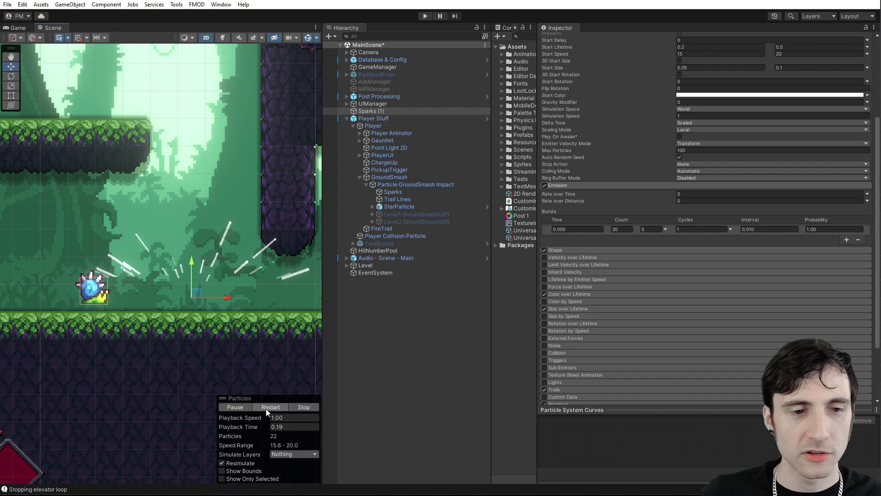
pyautogui.scroll(2, 246, 374)
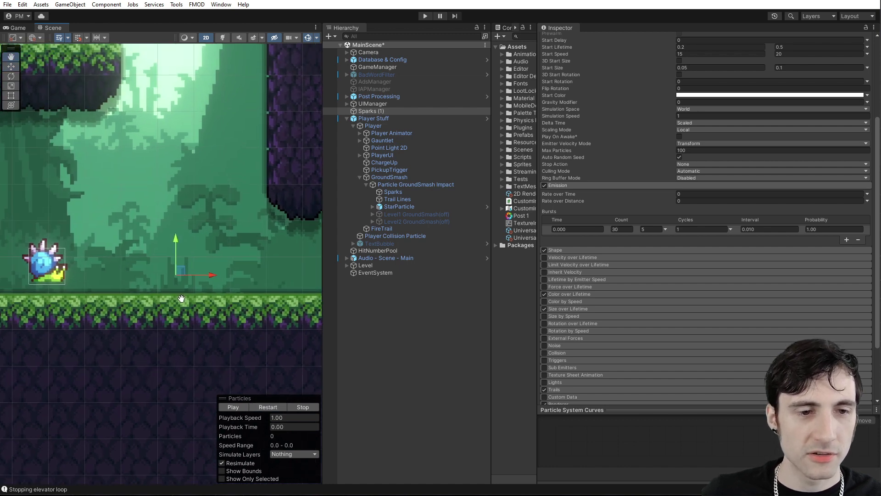
pyautogui.moveTo(182, 298); pyautogui.dragTo(211, 318, button='middle')
pyautogui.scroll(1, 579, 256)
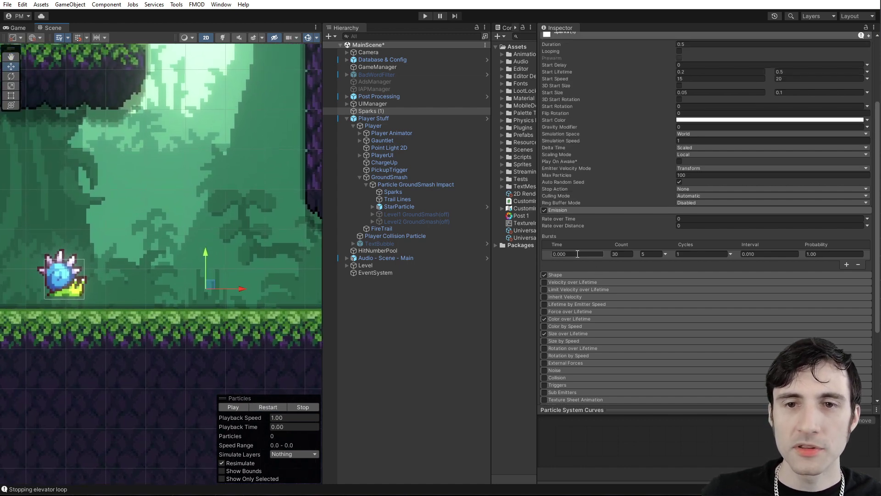
pyautogui.click(555, 274)
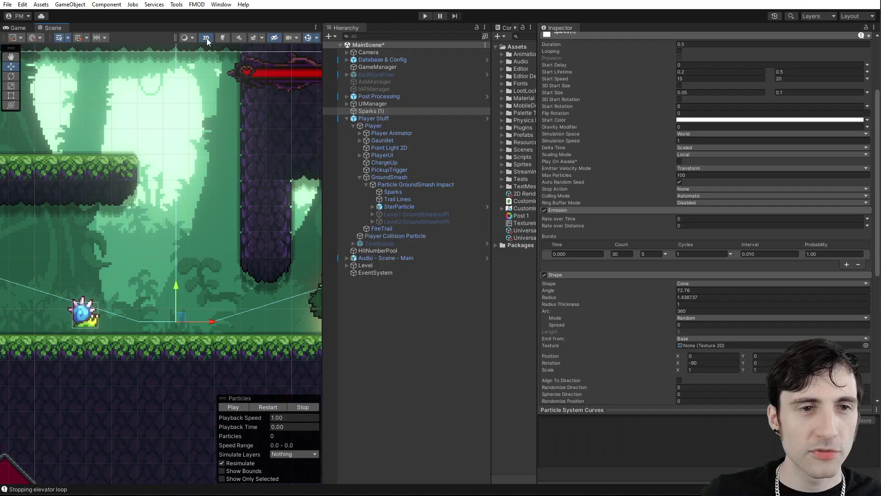
pyautogui.moveTo(138, 309)
pyautogui.keyDown('alt'); pyautogui.mouseDown()
pyautogui.moveTo(208, 365)
pyautogui.moveTo(170, 342)
pyautogui.mouseUp(); pyautogui.keyUp('alt')
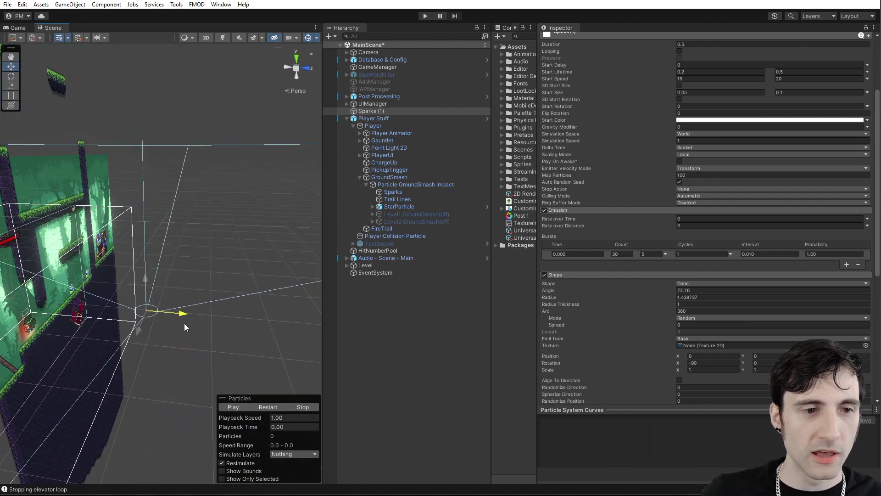
# Widen and orbit the Scene view, then bring up the Sparks (1) shape type list.
pyautogui.keyDown('alt'); pyautogui.moveTo(231, 357); pyautogui.dragTo(218, 348); pyautogui.keyUp('alt')
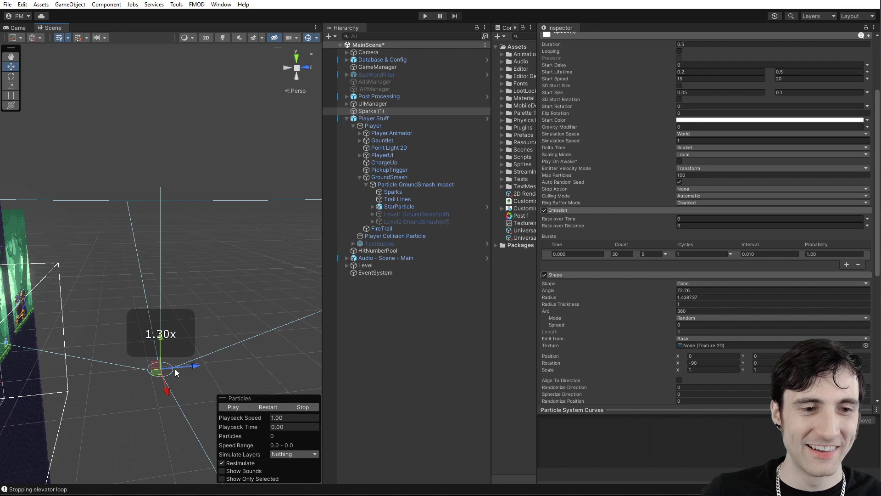
pyautogui.moveTo(322, 298); pyautogui.dragTo(434, 303)
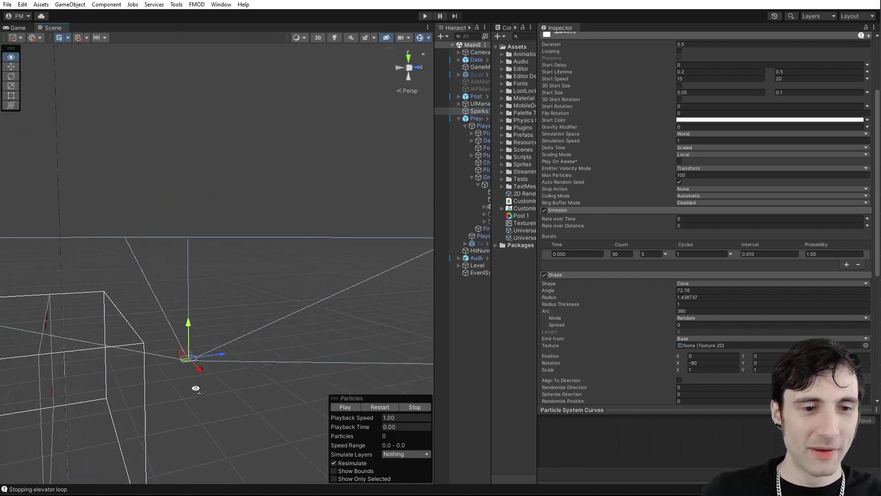
pyautogui.keyDown('alt'); pyautogui.moveTo(196, 388); pyautogui.dragTo(213, 383); pyautogui.keyUp('alt')
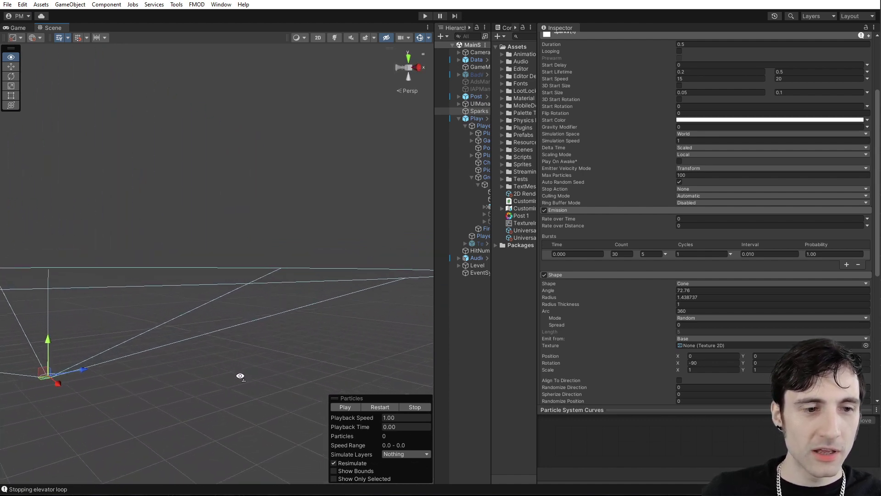
pyautogui.moveTo(241, 376)
pyautogui.keyDown('alt'); pyautogui.mouseDown()
pyautogui.moveTo(352, 387)
pyautogui.moveTo(254, 380)
pyautogui.moveTo(491, 299)
pyautogui.mouseUp(); pyautogui.keyUp('alt')
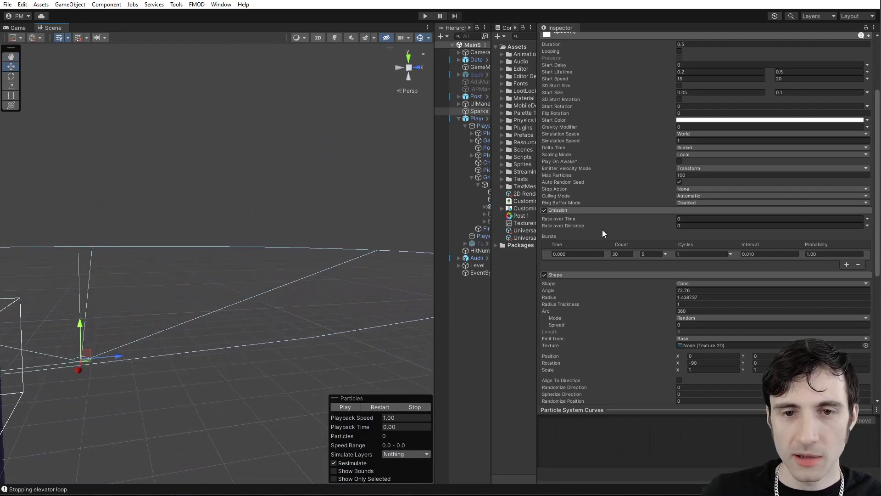
pyautogui.click(693, 284)
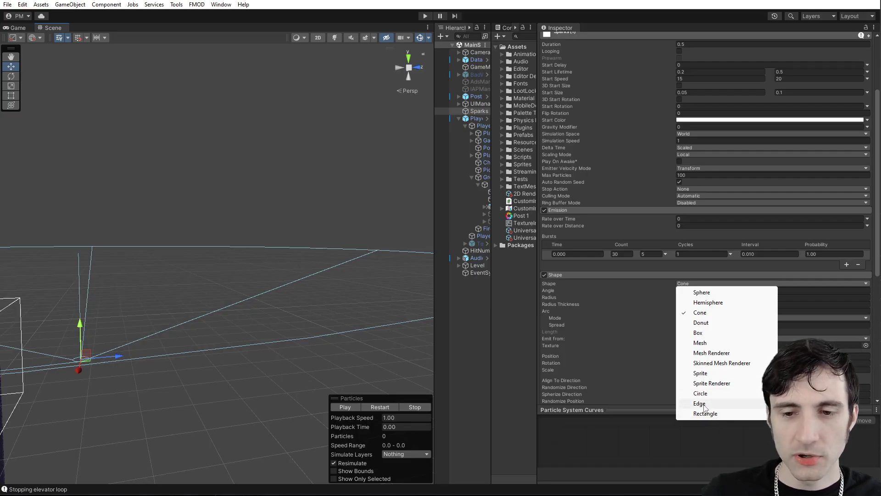
# Set the Sparks (1) emitter shape to Edge and pan the flat 2D view.
pyautogui.click(700, 404)
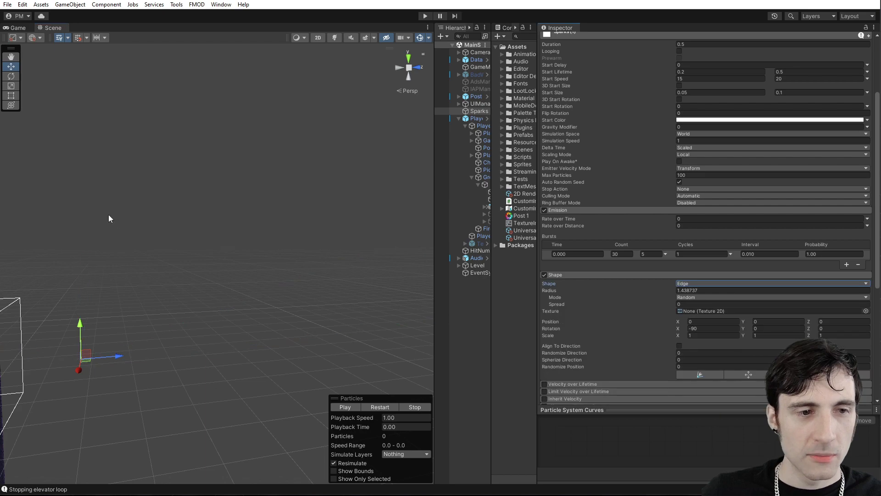
pyautogui.click(317, 37)
pyautogui.moveTo(201, 294); pyautogui.dragTo(387, 84, button='middle')
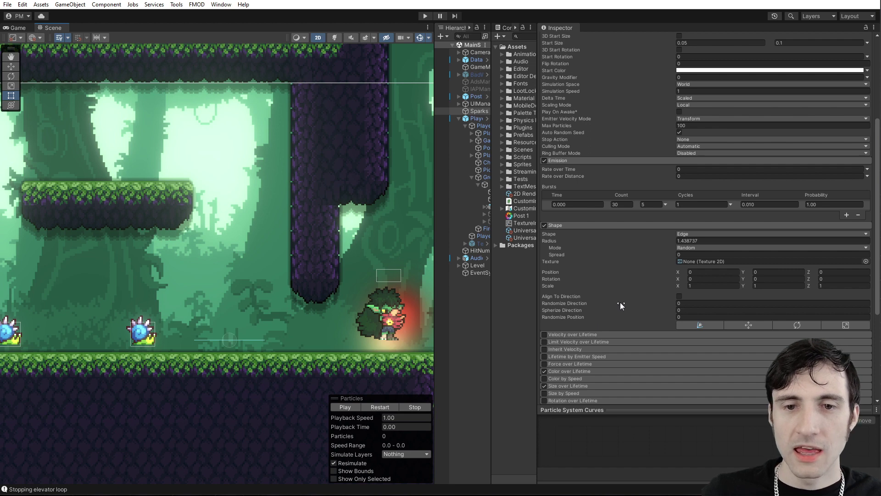
# Set the Sparks (1) emitter shape back to Cone and orbit it in 3D.
pyautogui.click(699, 236)
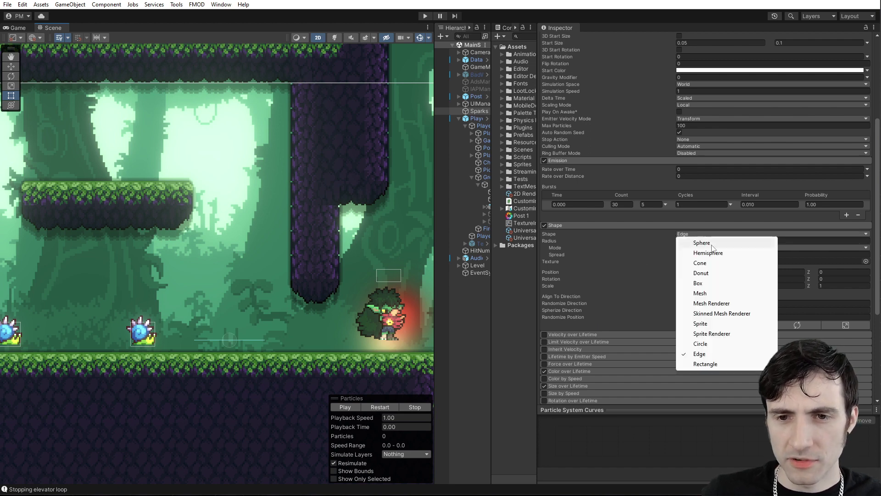
pyautogui.click(701, 263)
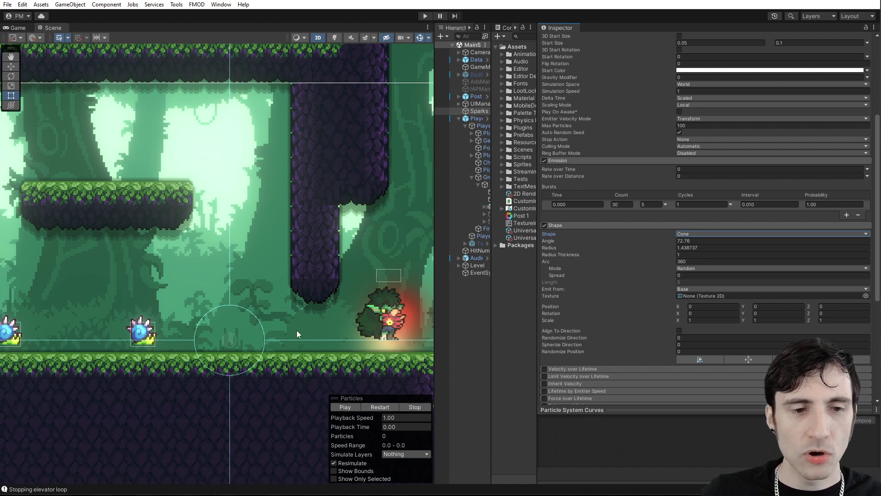
pyautogui.scroll(-3, 296, 334)
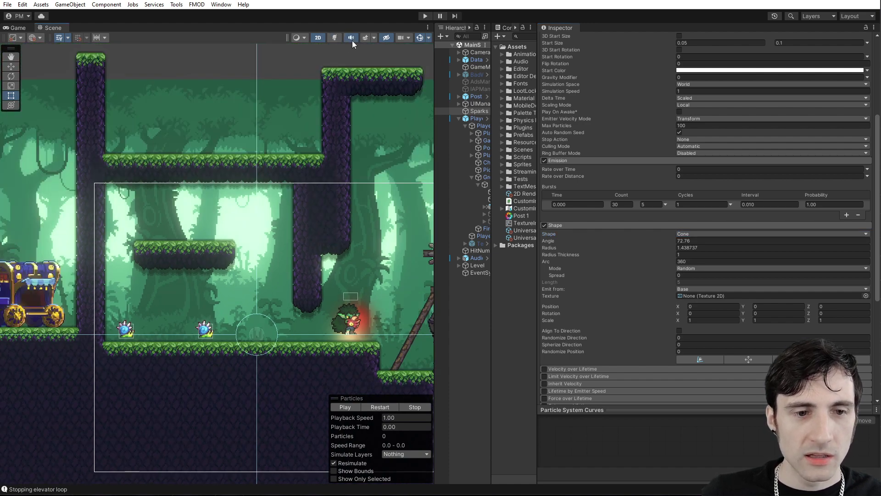
pyautogui.click(315, 39)
pyautogui.keyDown('alt'); pyautogui.moveTo(308, 192); pyautogui.dragTo(94, 323); pyautogui.keyUp('alt')
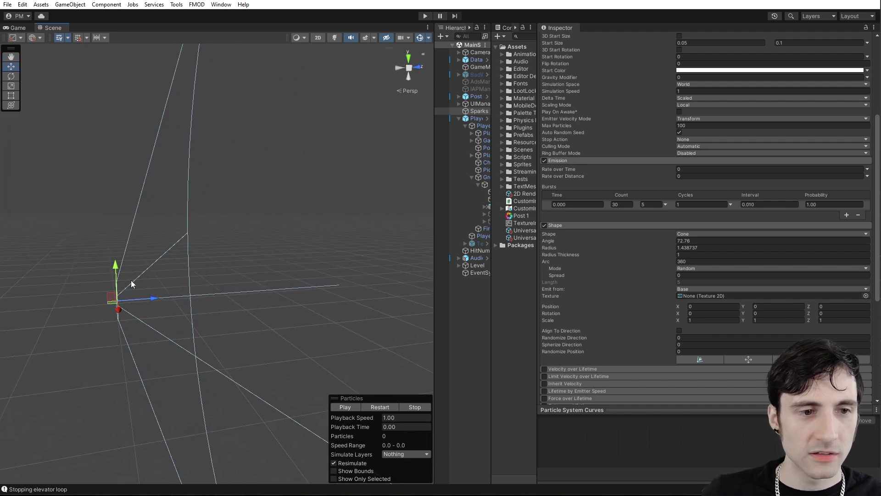
pyautogui.click(317, 39)
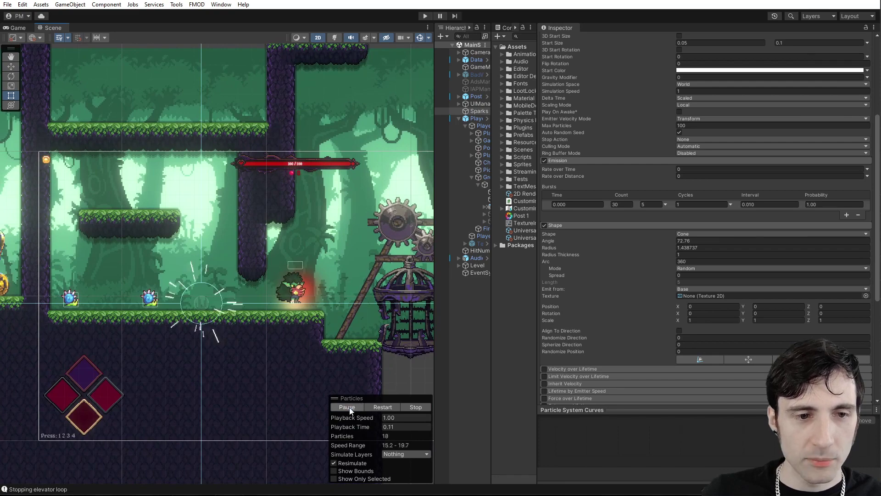
# Replay the 30-particle sparks burst twice and orbit around the emitter in 3D.
pyautogui.click(347, 406)
pyautogui.scroll(5, 160, 306)
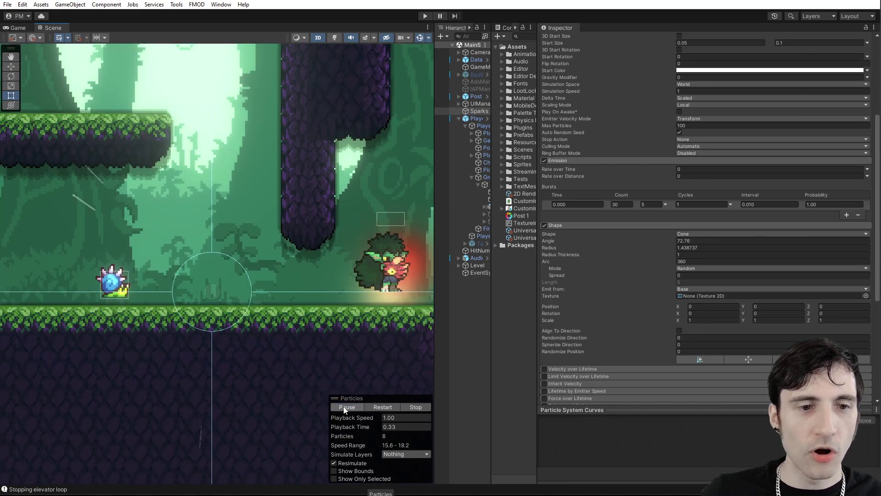
pyautogui.click(345, 409)
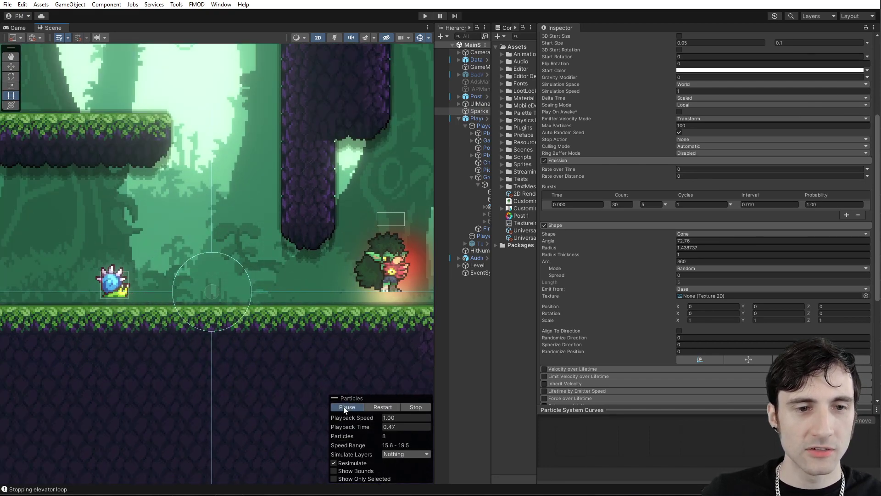
pyautogui.scroll(-2, 331, 361)
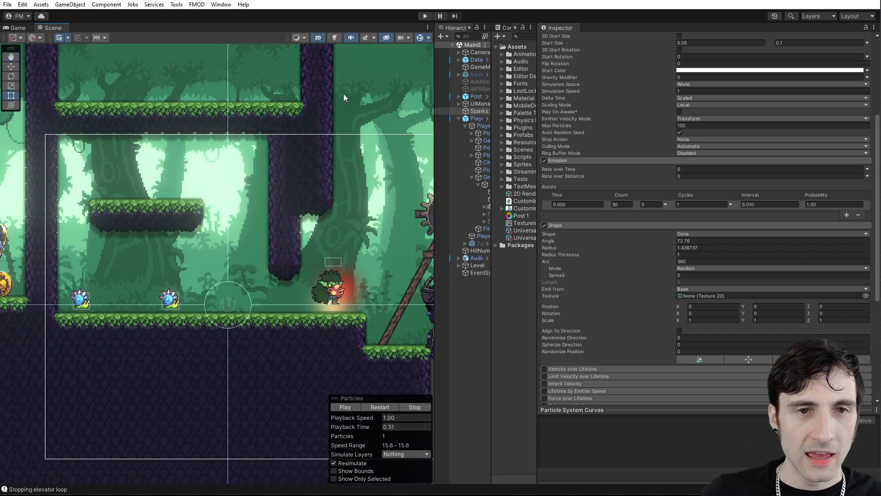
pyautogui.click(318, 37)
pyautogui.press('w')
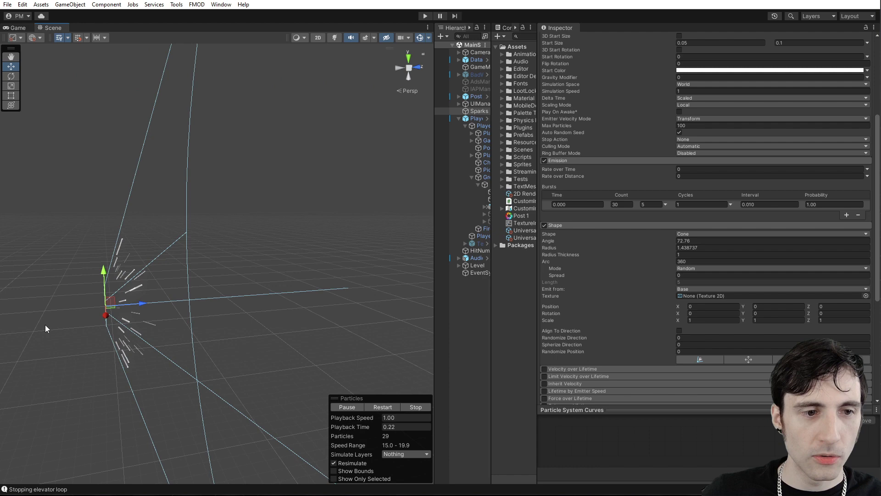
pyautogui.keyDown('alt'); pyautogui.moveTo(46, 329); pyautogui.dragTo(152, 340); pyautogui.keyUp('alt')
# Zero the Sparks (1) Transform Rotation X and set its cone Shape Rotation X to -90.
pyautogui.press('e')
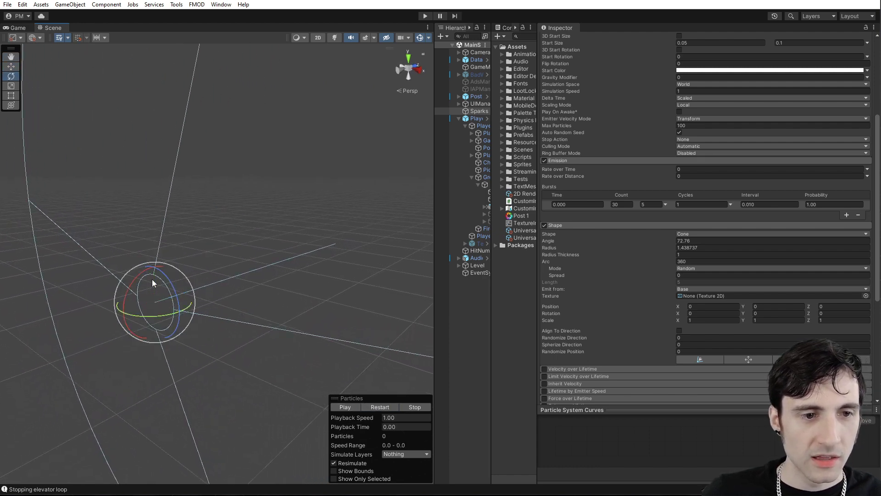
pyautogui.moveTo(141, 275)
pyautogui.mouseDown()
pyautogui.moveTo(118, 385)
pyautogui.moveTo(130, 414)
pyautogui.mouseUp()
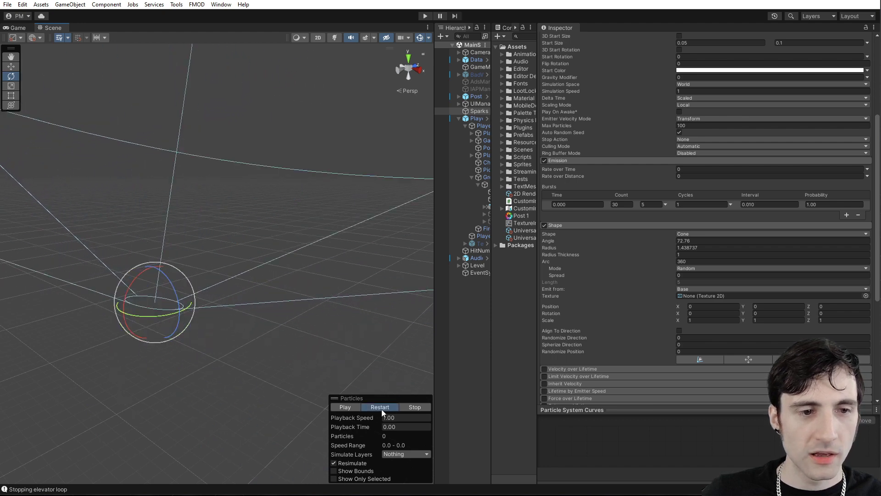
pyautogui.scroll(5, 695, 126)
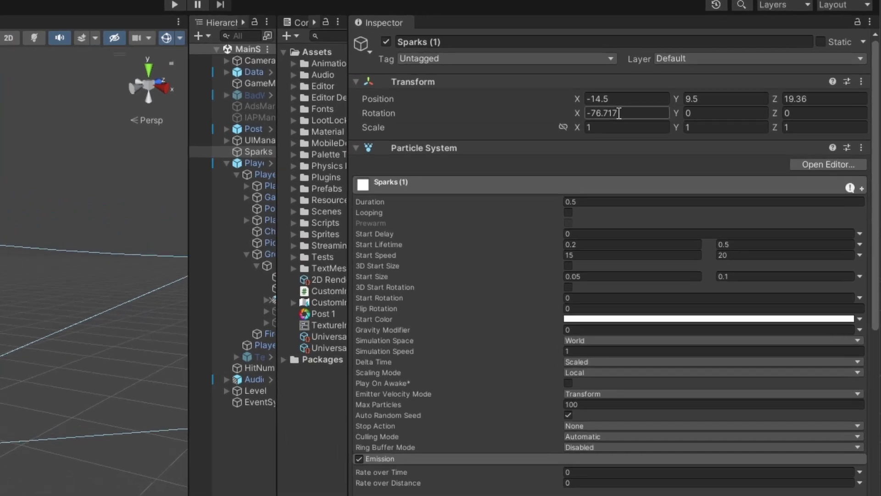
pyautogui.click(619, 113)
pyautogui.write('0')
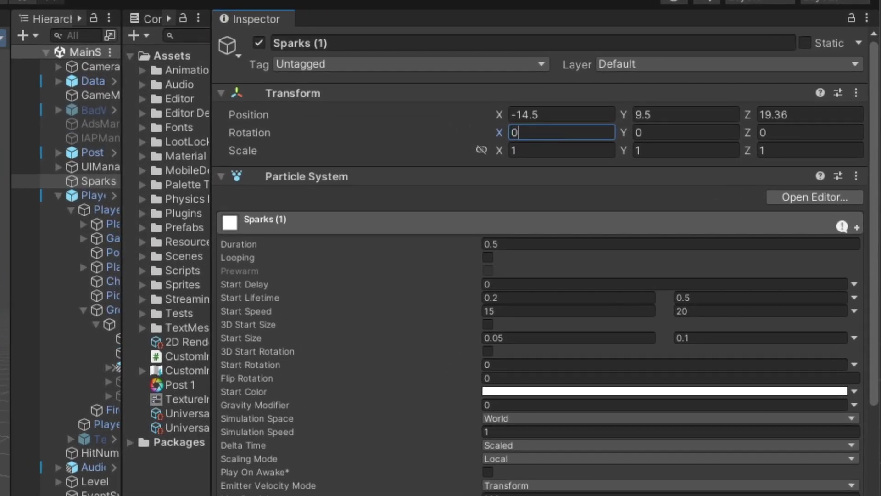
pyautogui.scroll(-5, 537, 276)
pyautogui.scroll(-5, 538, 276)
pyautogui.click(452, 435)
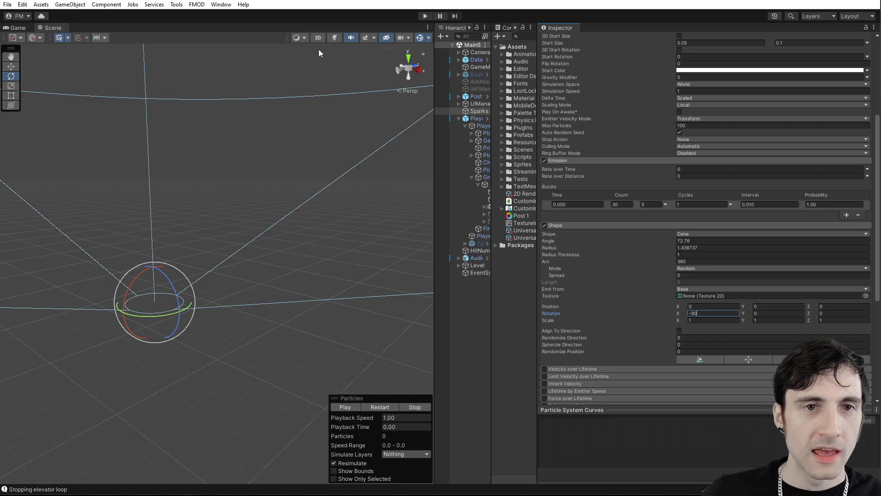
# Frame the emitter in 2D, preview the upward burst, and set cone Angle to 30.55.
pyautogui.click(319, 37)
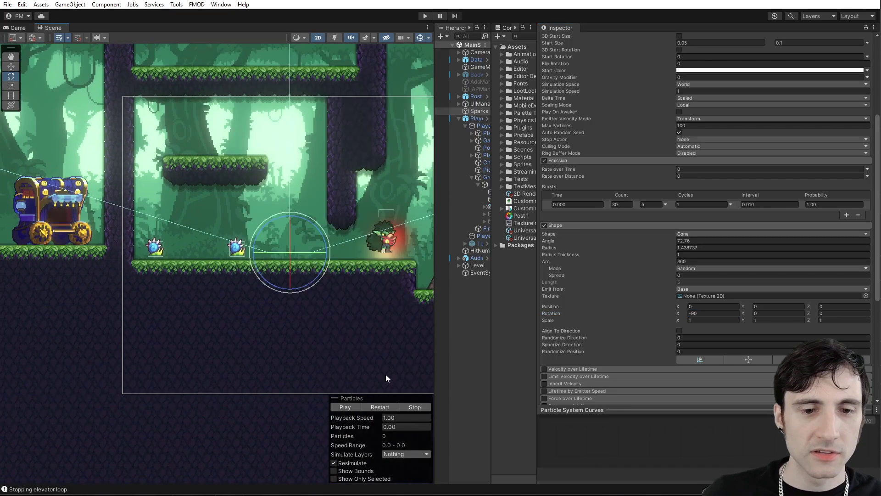
pyautogui.press('f')
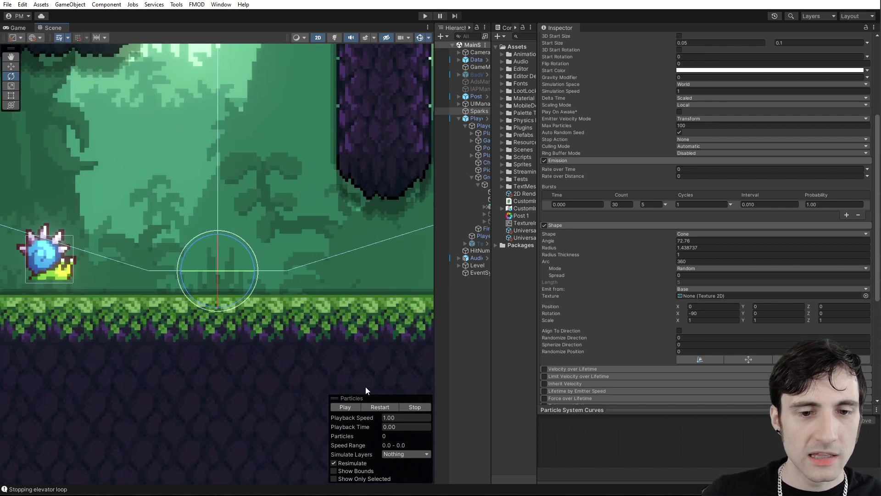
pyautogui.click(381, 406)
pyautogui.scroll(-3, 242, 240)
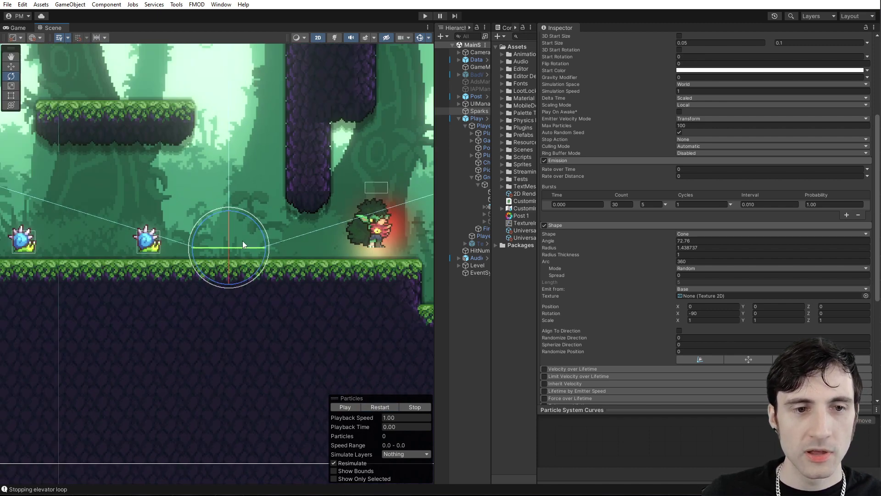
pyautogui.scroll(-2, 246, 194)
pyautogui.scroll(2, 275, 213)
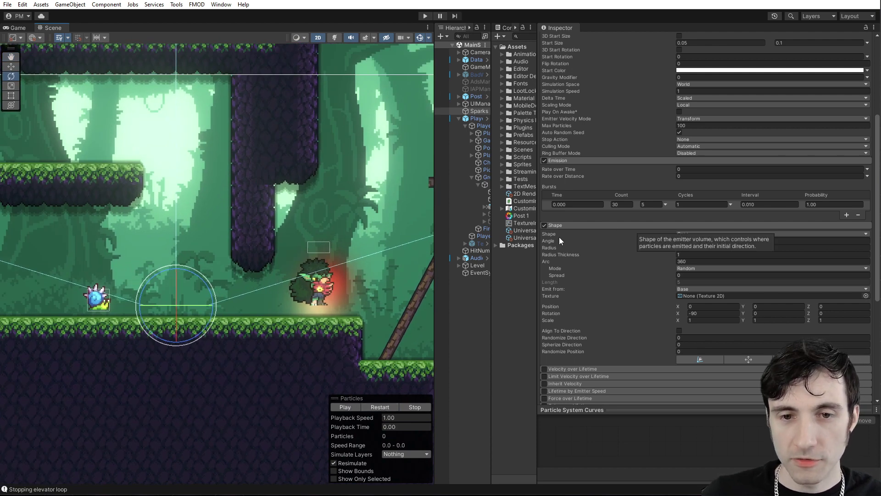
pyautogui.moveTo(257, 337); pyautogui.dragTo(300, 337, button='middle')
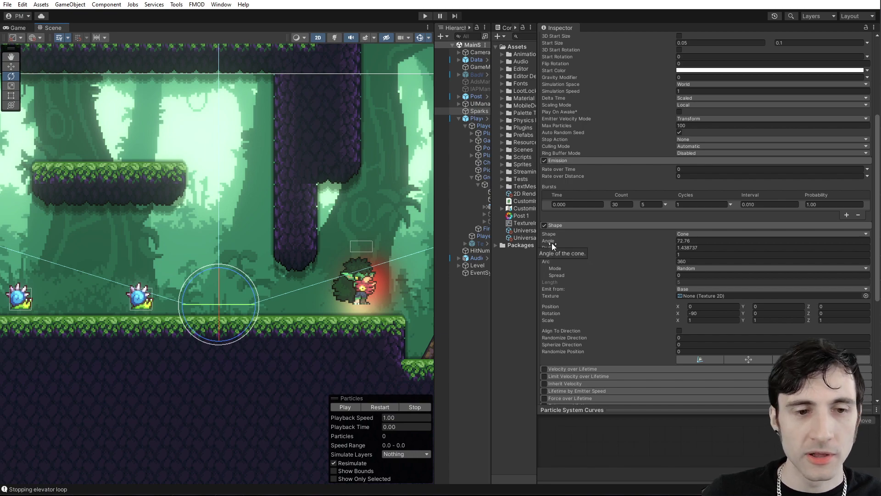
pyautogui.click(551, 243)
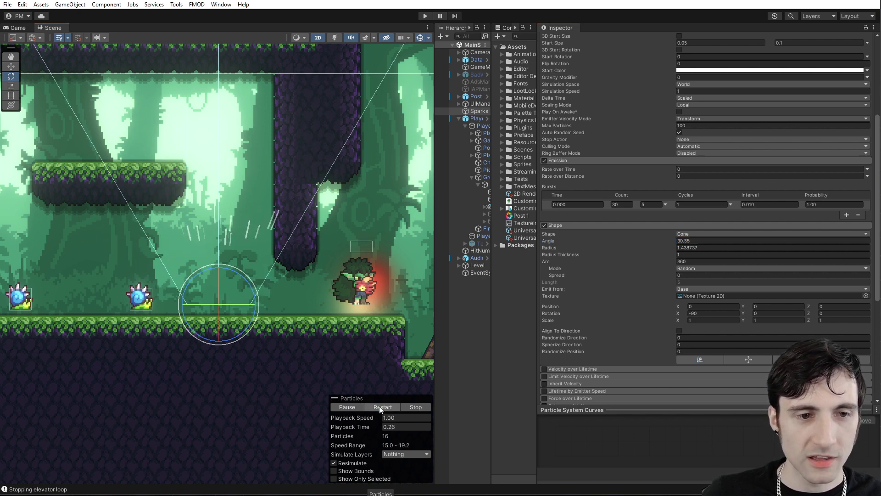
# Shrink the Sparks cone radius to 0.0001, frame the emitter, and replay the burst.
pyautogui.moveTo(547, 250); pyautogui.dragTo(553, 249)
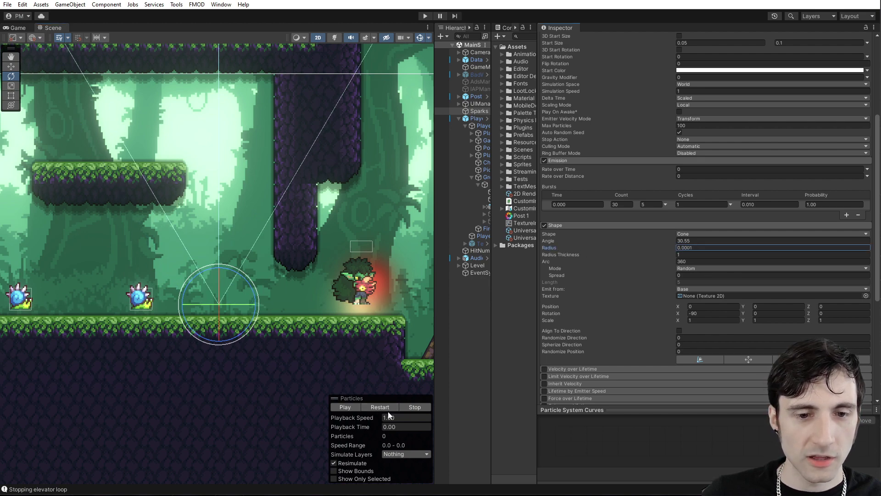
pyautogui.press('f')
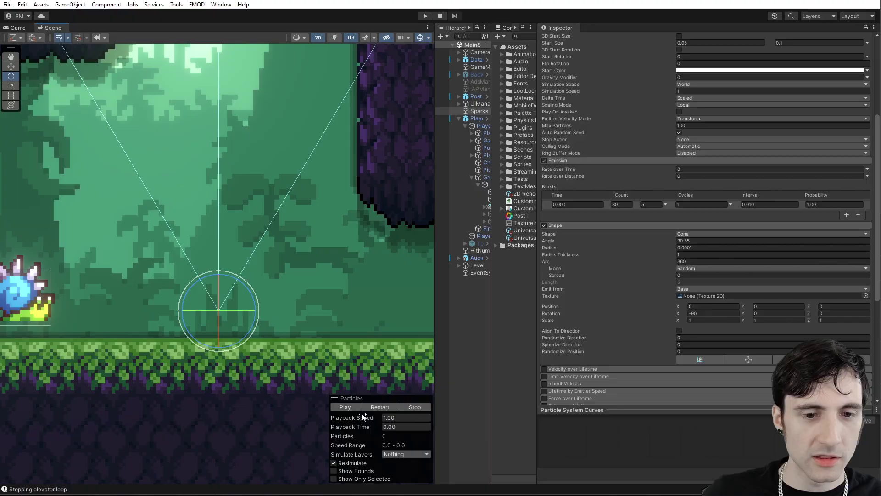
pyautogui.click(376, 408)
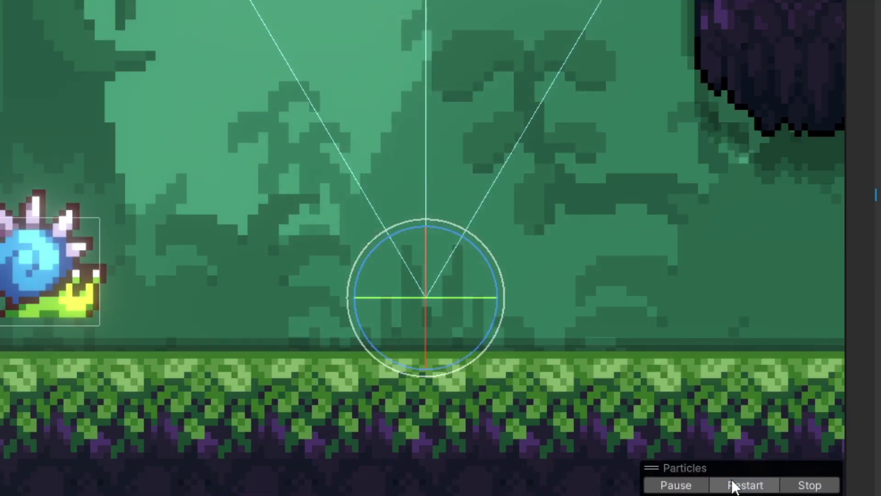
pyautogui.click(733, 485)
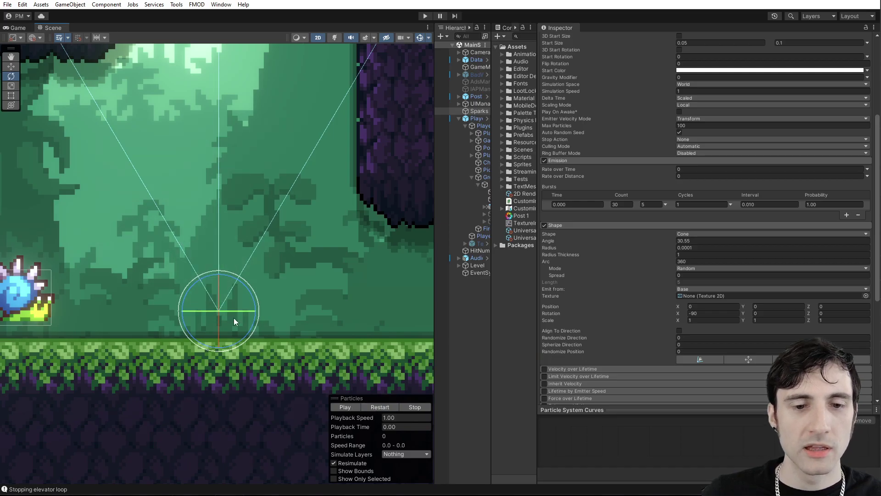
pyautogui.scroll(-3, 233, 318)
pyautogui.scroll(-2, 295, 373)
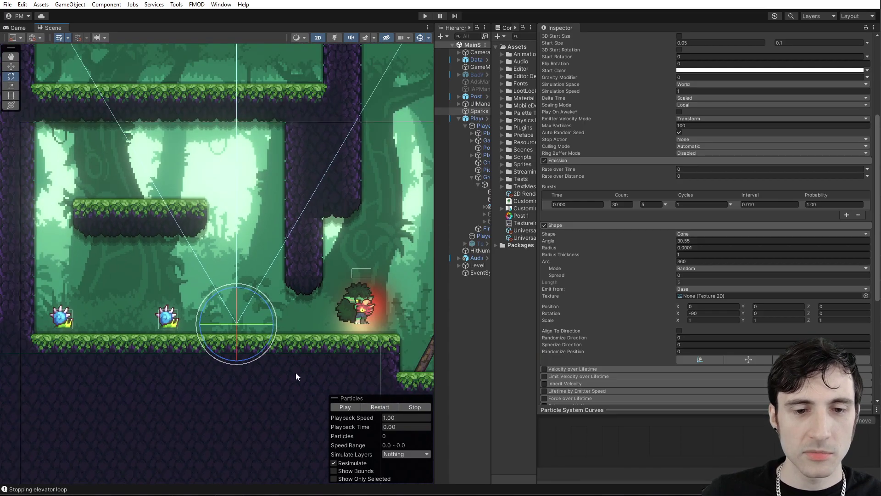
pyautogui.click(380, 407)
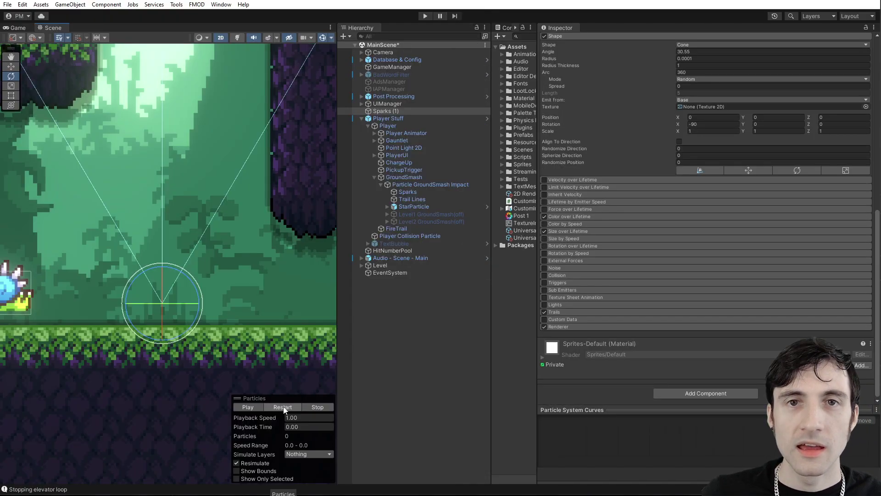
# Set the Sparks Trails lifetime to 0.5 and replay the burst to check the longer trails.
pyautogui.click(284, 406)
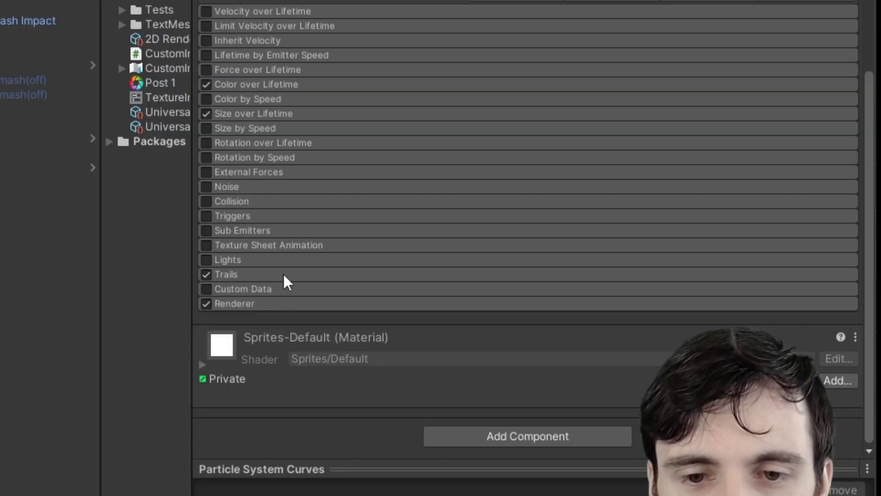
pyautogui.click(285, 276)
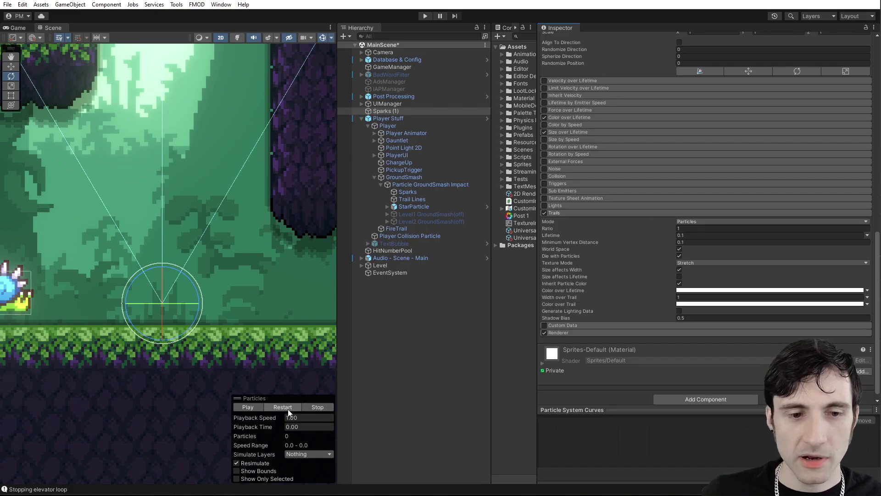
pyautogui.click(286, 408)
pyautogui.click(286, 408)
pyautogui.write('0.5')
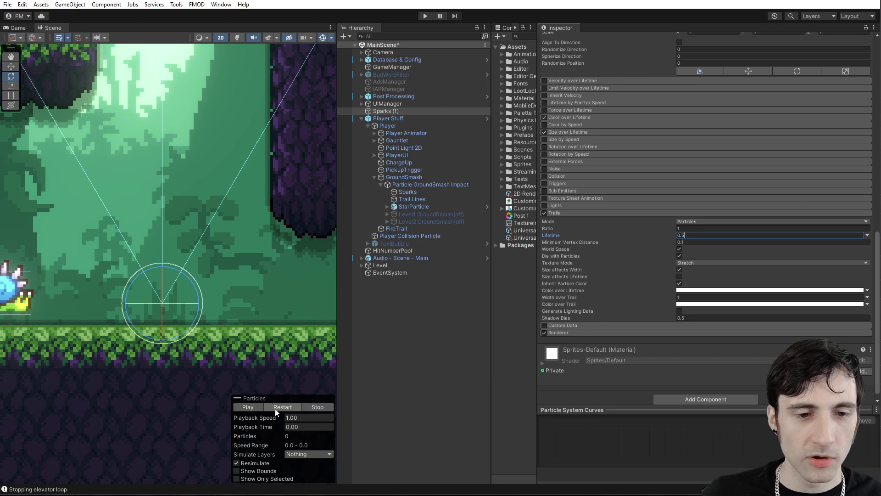
pyautogui.click(275, 409)
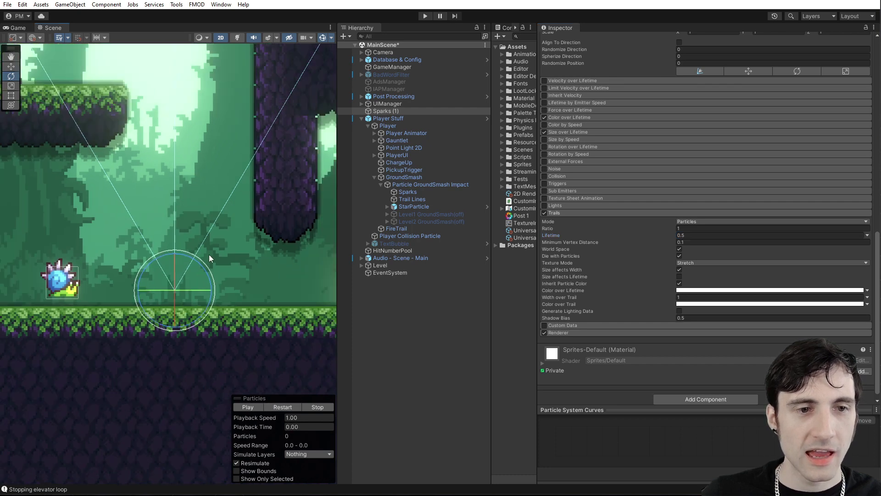
pyautogui.scroll(2, 233, 335)
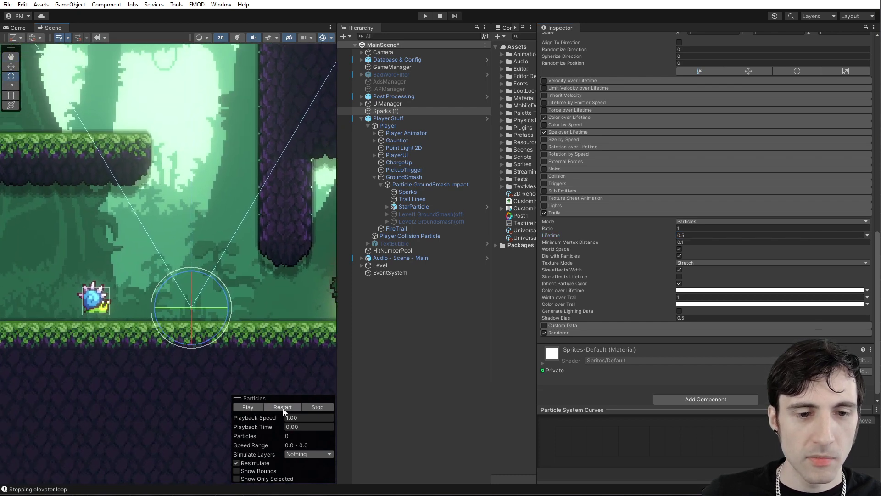
pyautogui.click(284, 408)
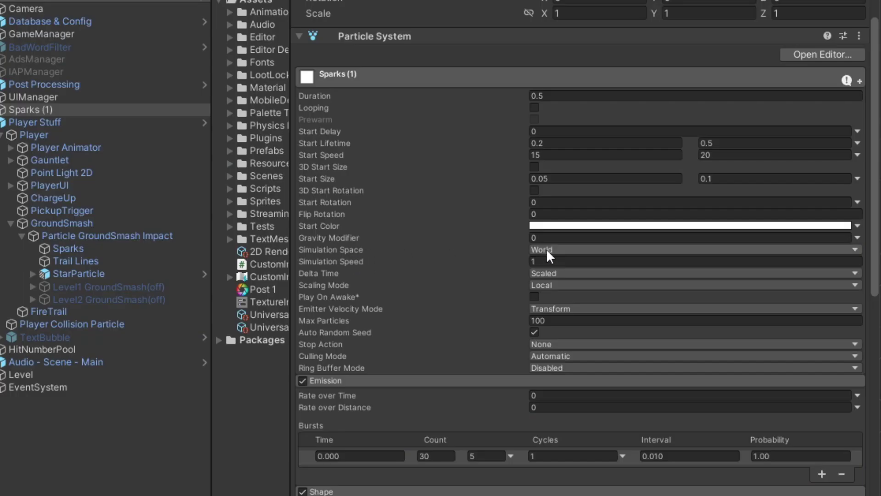
pyautogui.click(546, 249)
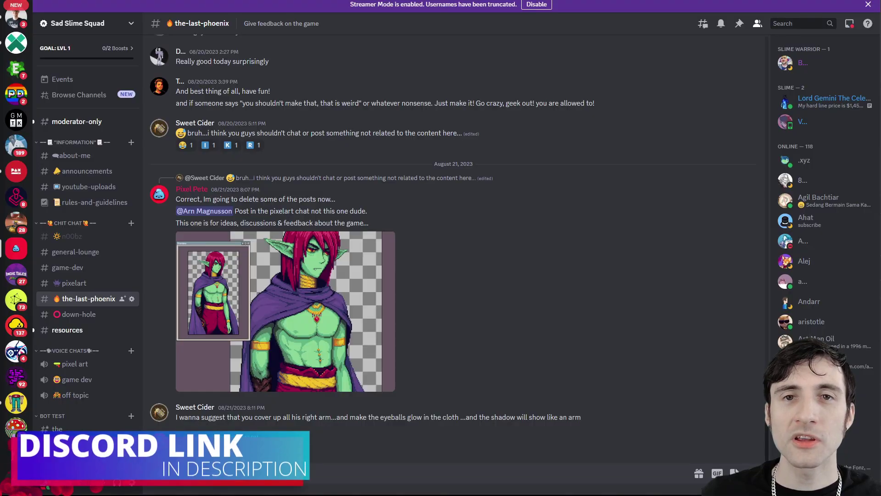
# Enlarge the green elf pixel-art attachment in Discord's image viewer.
pyautogui.click(273, 333)
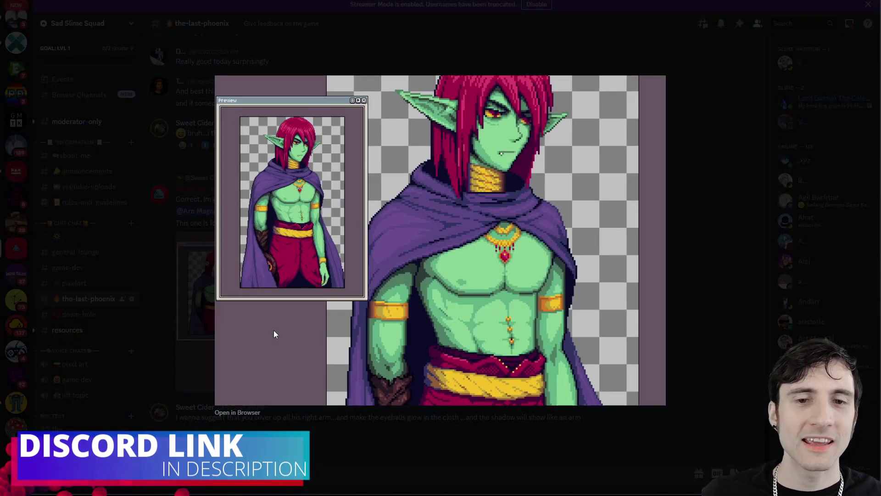